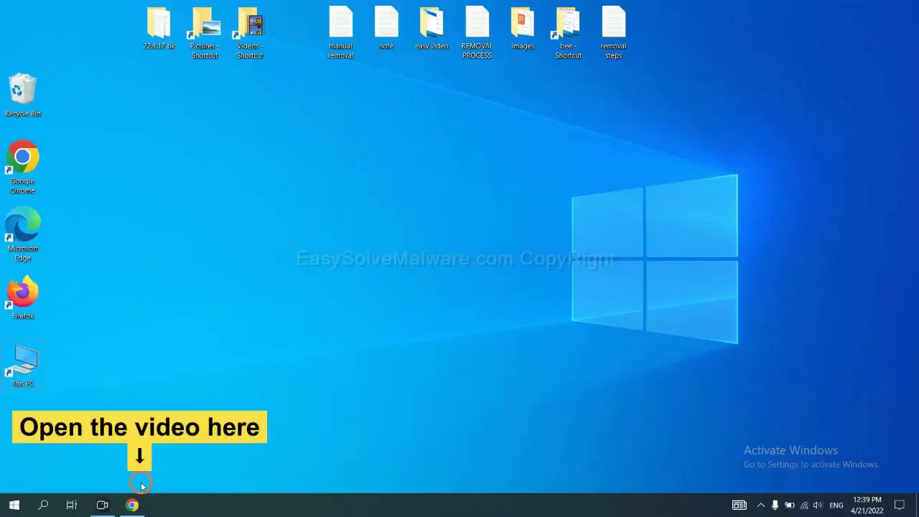
# - In Chrome, follow the description link to the easysolvemalware.com removal guide and download SpyHunter for Windows
pyautogui.click(138, 505)
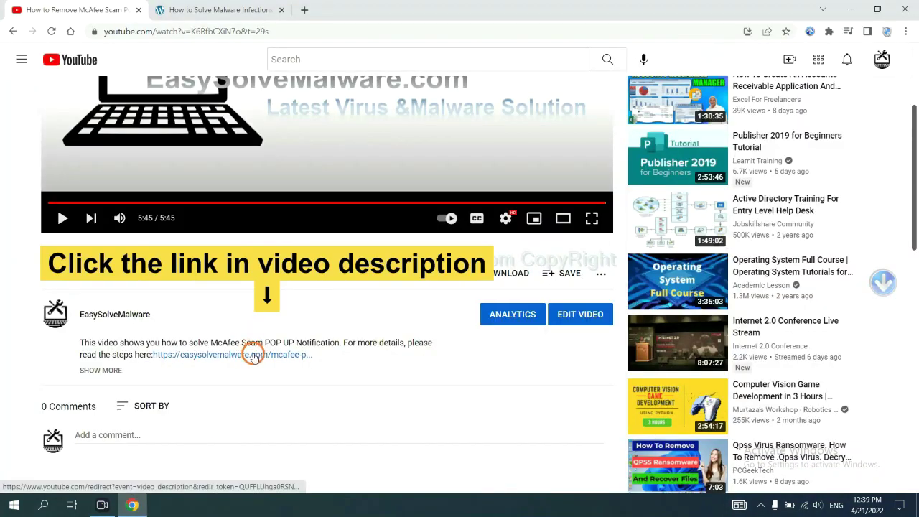
pyautogui.click(567, 102)
pyautogui.scroll(-3, 567, 103)
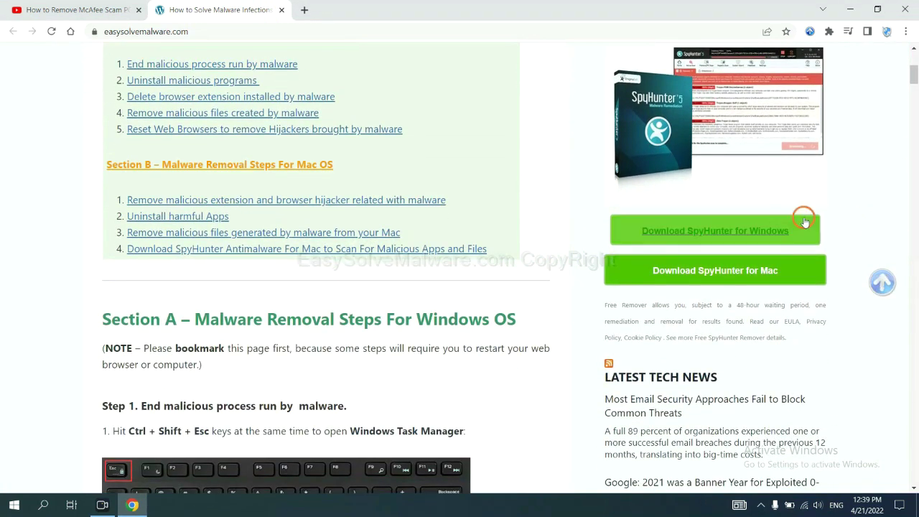
pyautogui.click(780, 229)
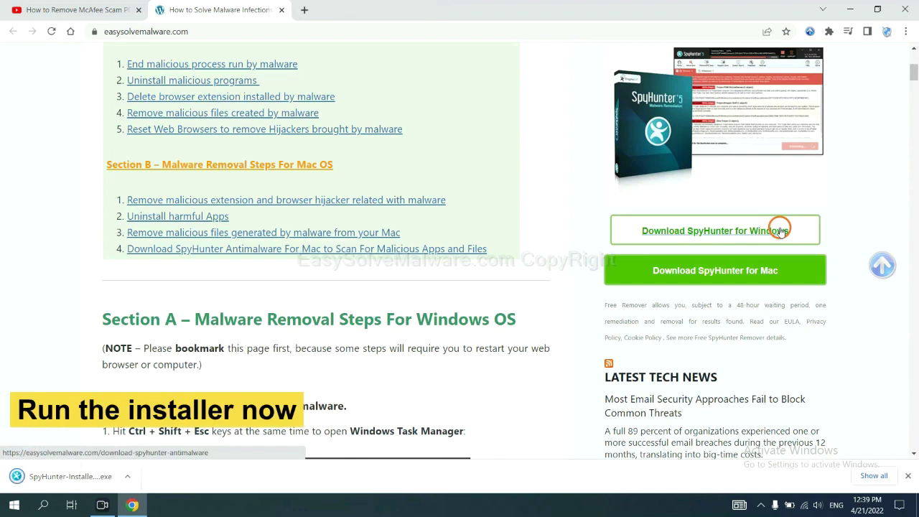
# - Run the SpyHunter installer in English, accept the EULA, and finish installing SpyHunter 5
pyautogui.click(59, 478)
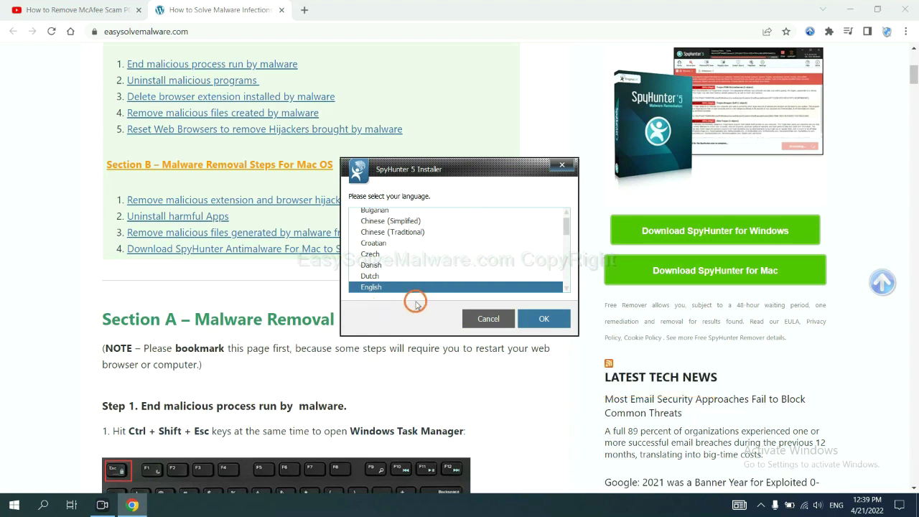
pyautogui.click(540, 319)
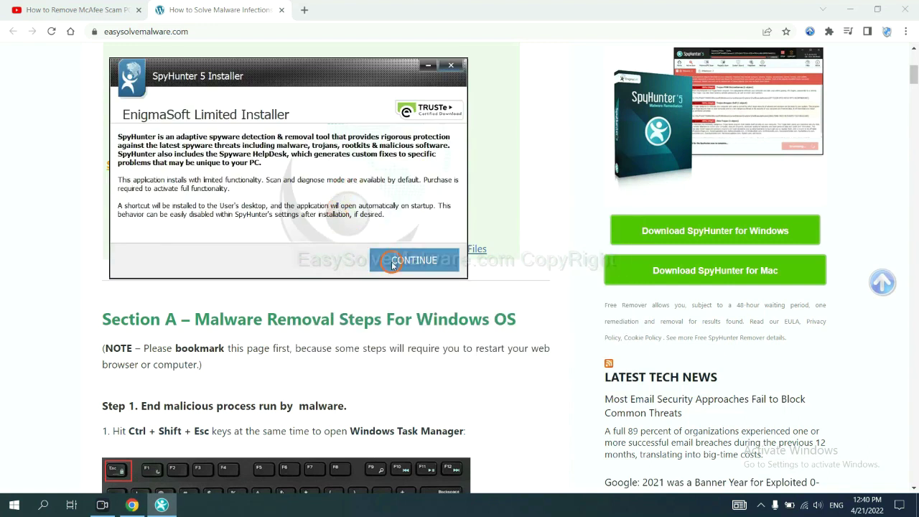
pyautogui.click(392, 260)
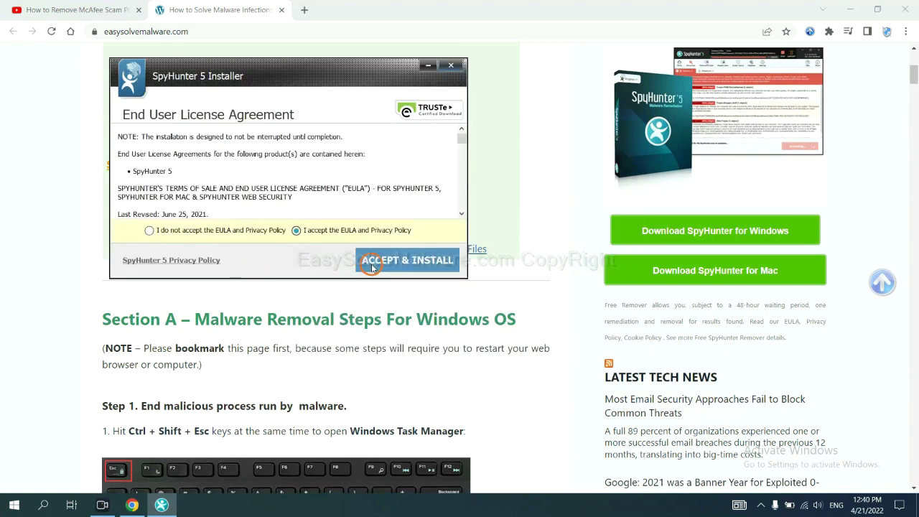
pyautogui.click(371, 266)
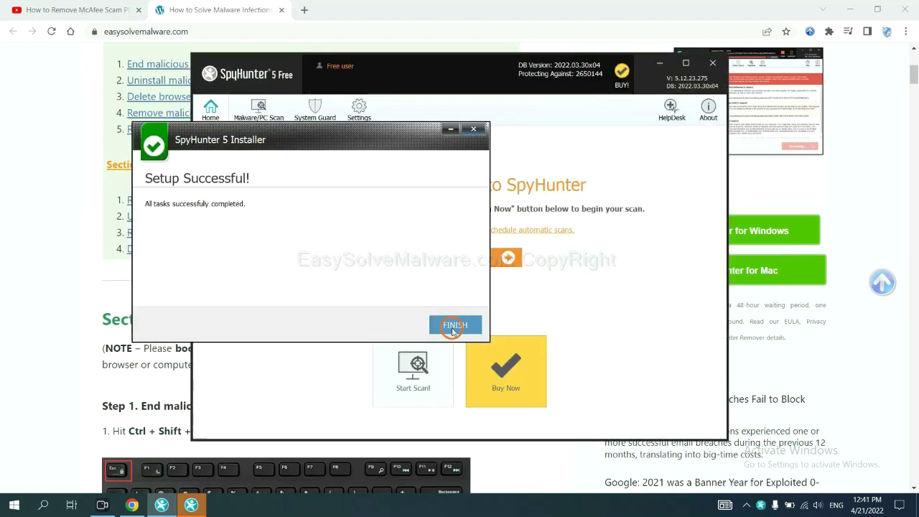
pyautogui.click(447, 324)
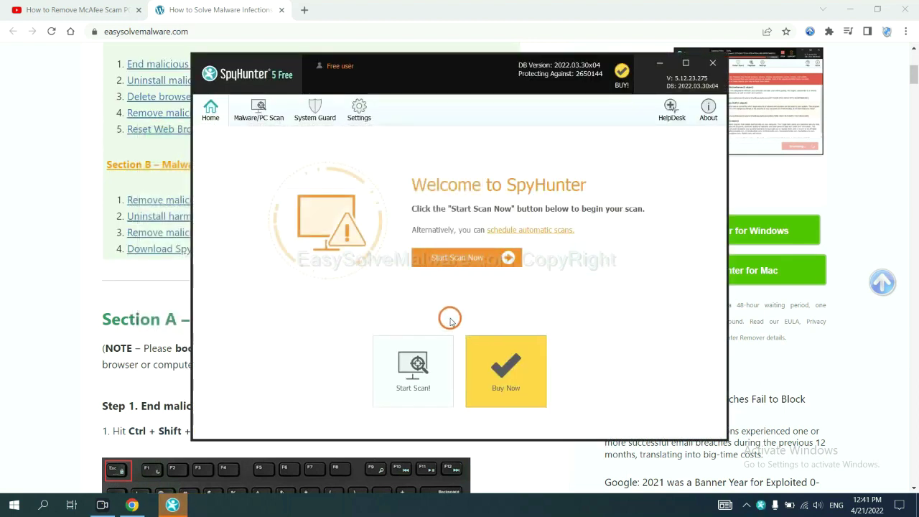
# - Run a SpyHunter scan and move past the remove360.bat unknown-object results
pyautogui.click(454, 265)
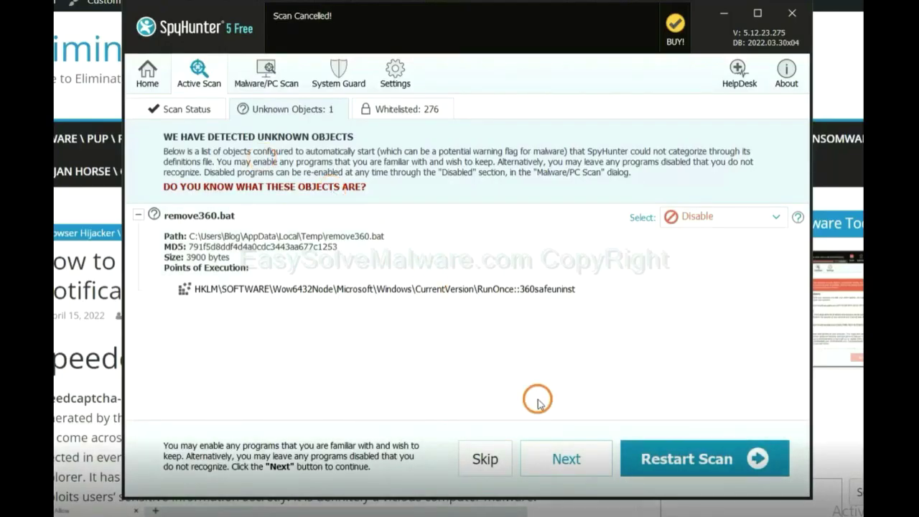
pyautogui.click(565, 460)
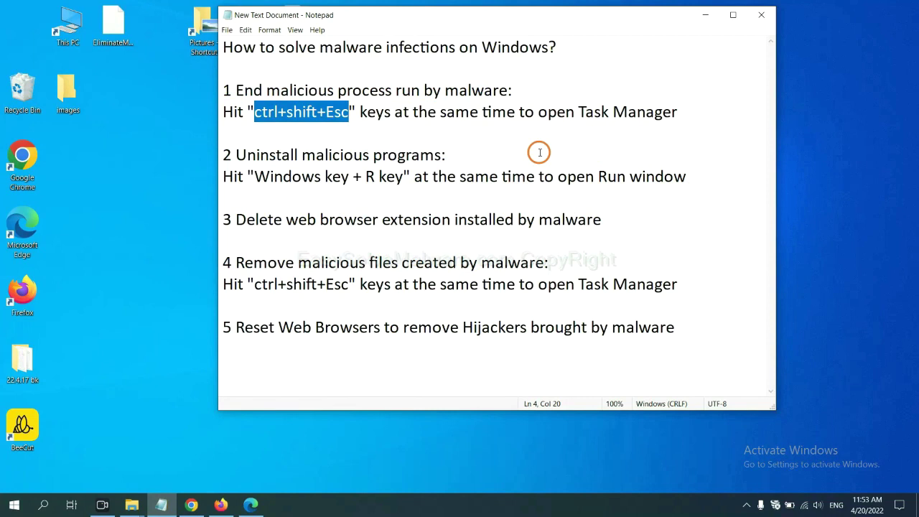
# - Highlight ctrl+shift+Esc in the Notepad note and launch Task Manager with that shortcut
pyautogui.moveTo(348, 112); pyautogui.dragTo(256, 115)
pyautogui.hotkey('ctrl', 'shift', 'Escape')
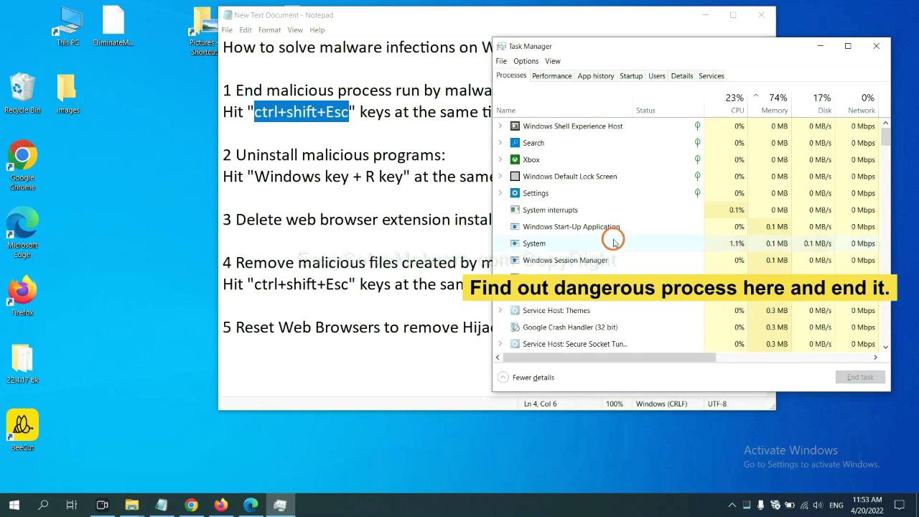
# - End the Usermode Font Driver Host process in Task Manager, then close Task Manager
pyautogui.click(613, 243)
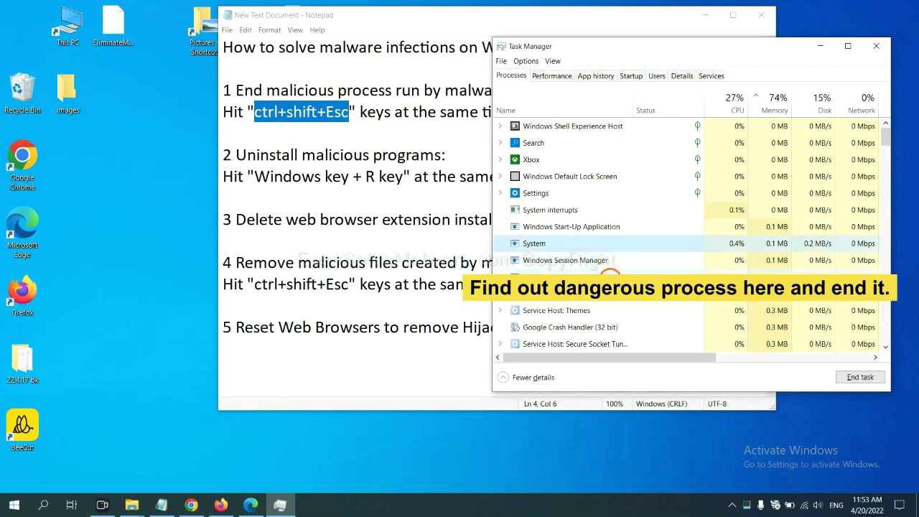
pyautogui.click(610, 276)
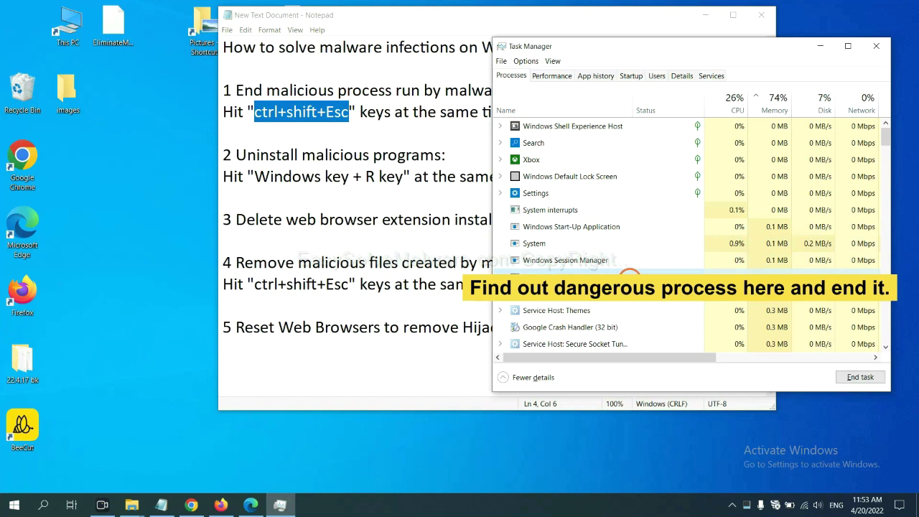
pyautogui.click(869, 379)
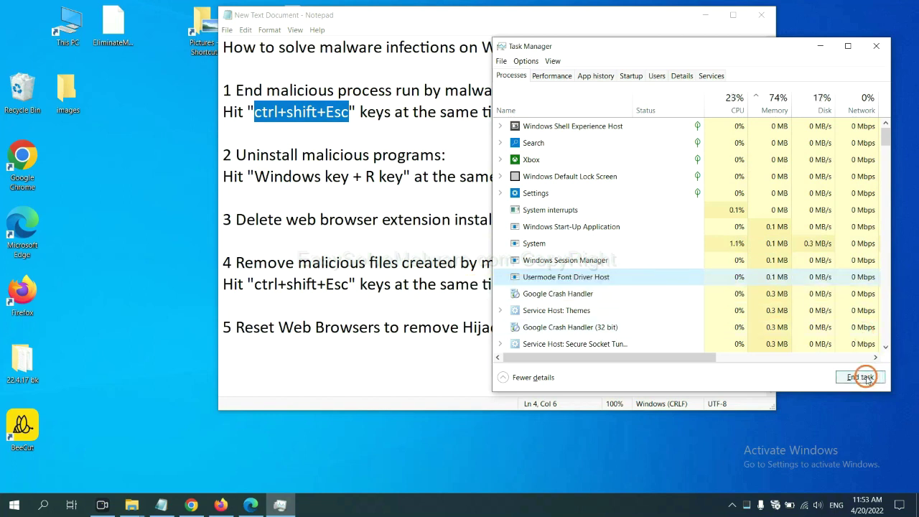
pyautogui.click(872, 48)
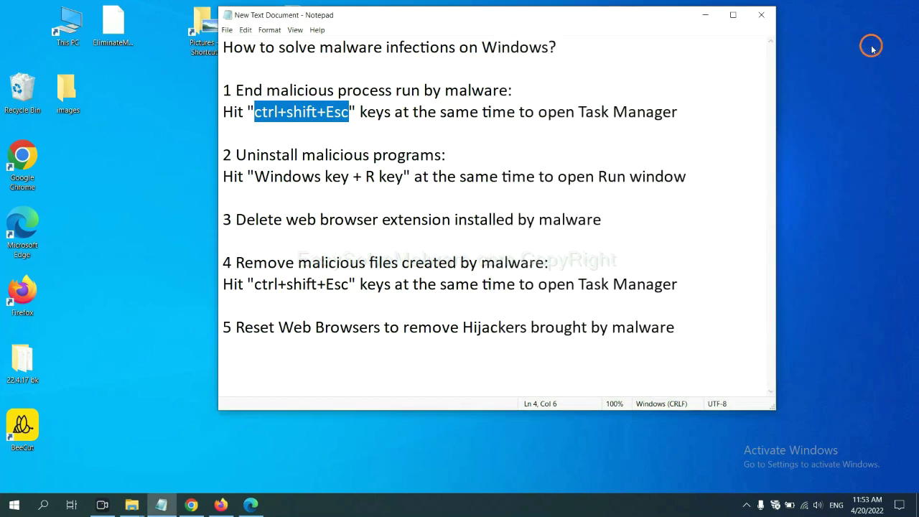
pyautogui.click(573, 164)
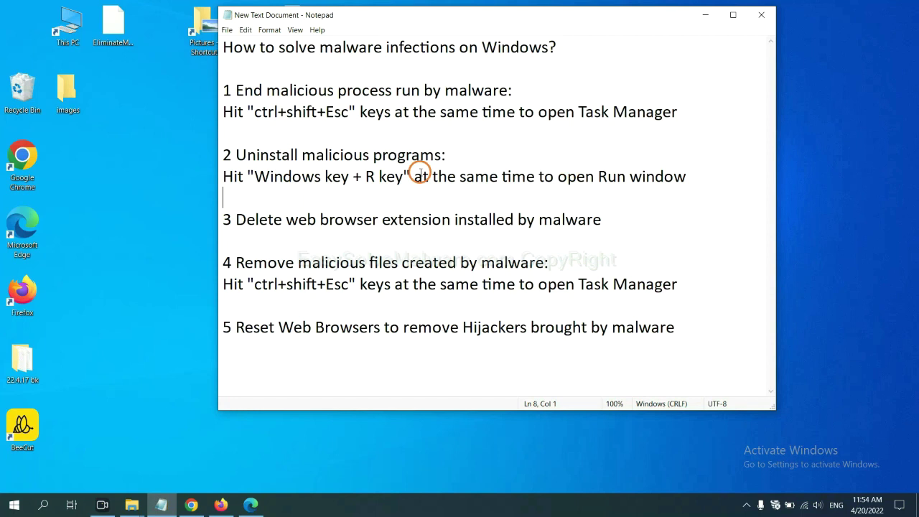
# - Open the Run dialog with Win+R and run 'control panel'
pyautogui.moveTo(254, 177); pyautogui.dragTo(400, 186)
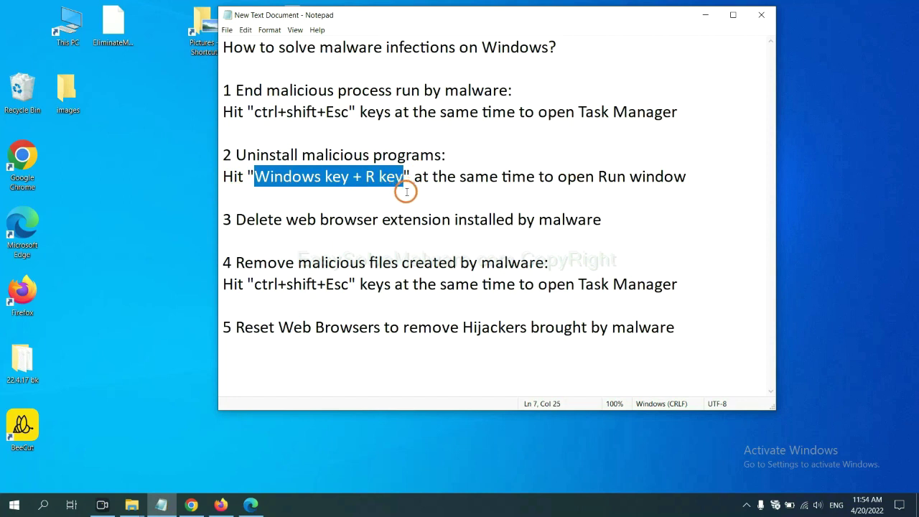
pyautogui.press('super+r')
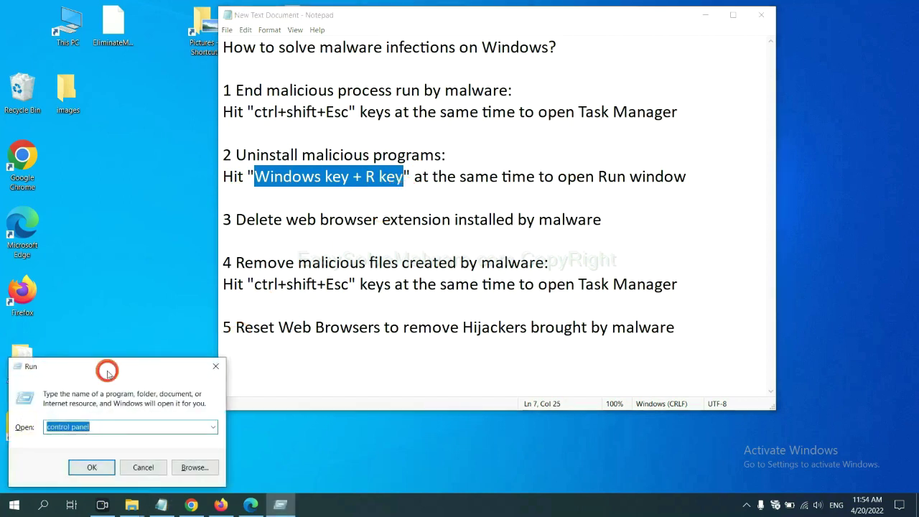
pyautogui.moveTo(107, 371); pyautogui.dragTo(702, 160)
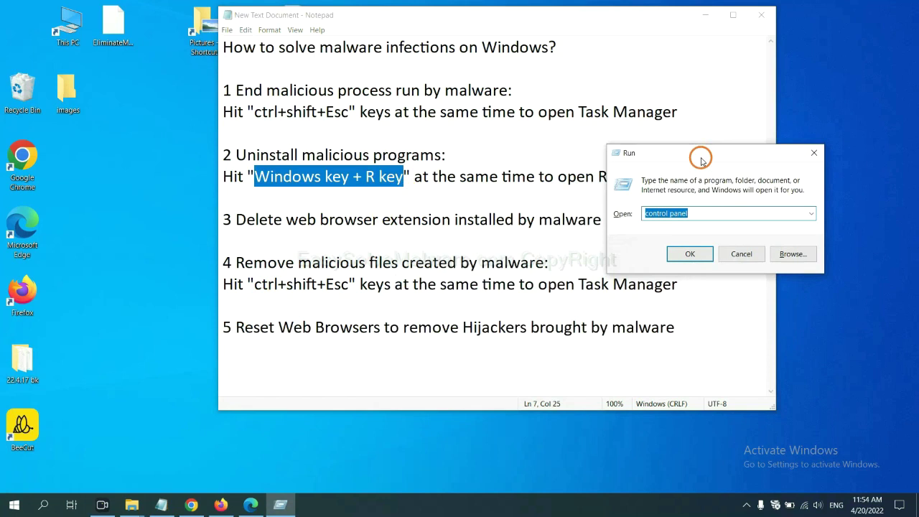
pyautogui.click(708, 212)
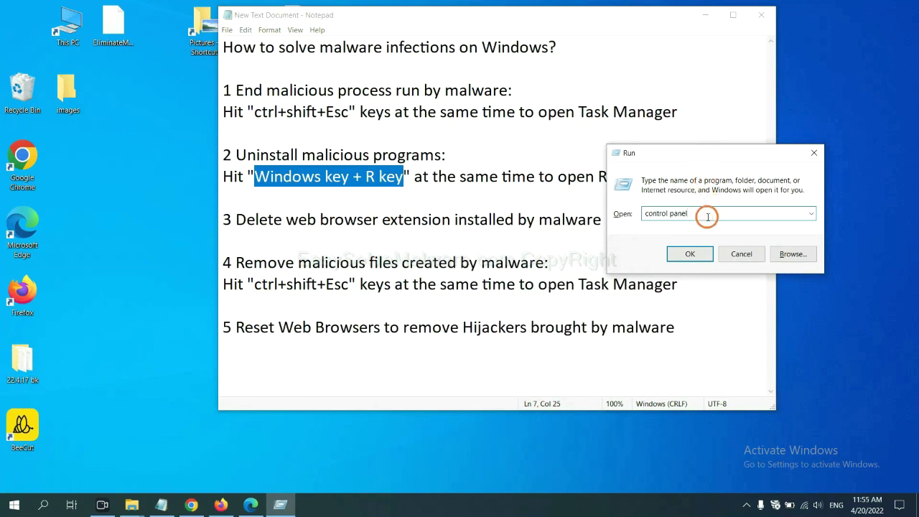
pyautogui.doubleClick(654, 213)
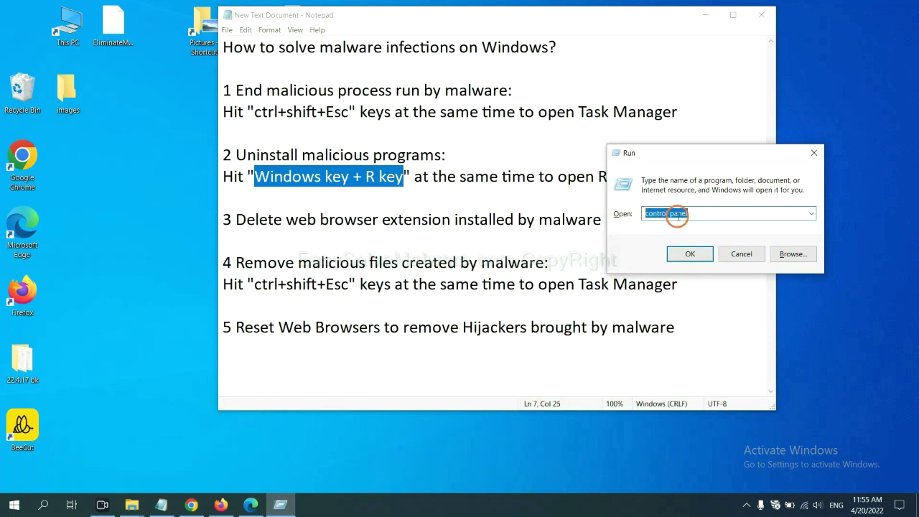
pyautogui.click(689, 257)
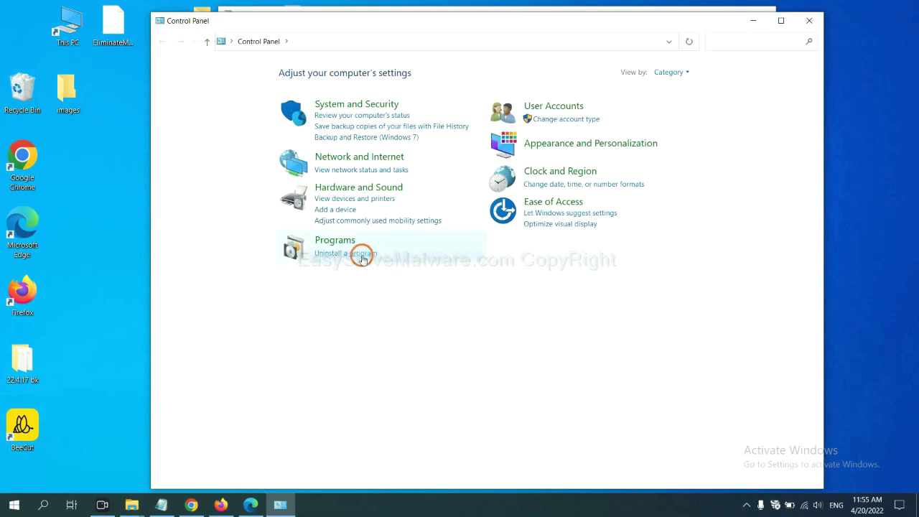
# - Open the installed programs list, select Xiph.Org Open Codecs, then close the list
pyautogui.click(362, 257)
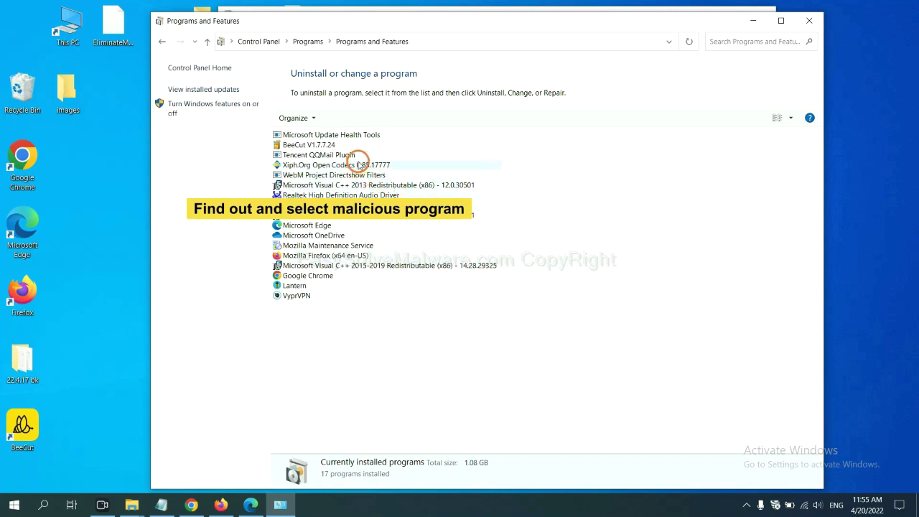
pyautogui.click(359, 166)
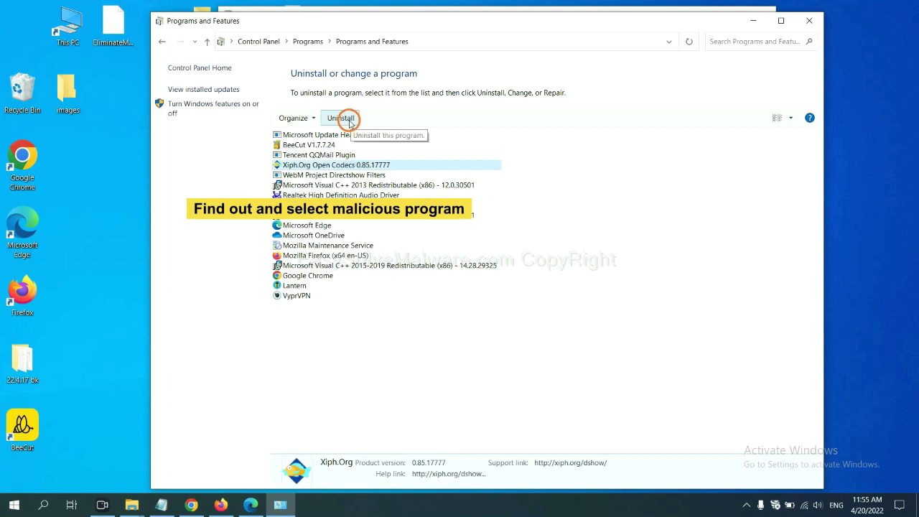
pyautogui.click(812, 21)
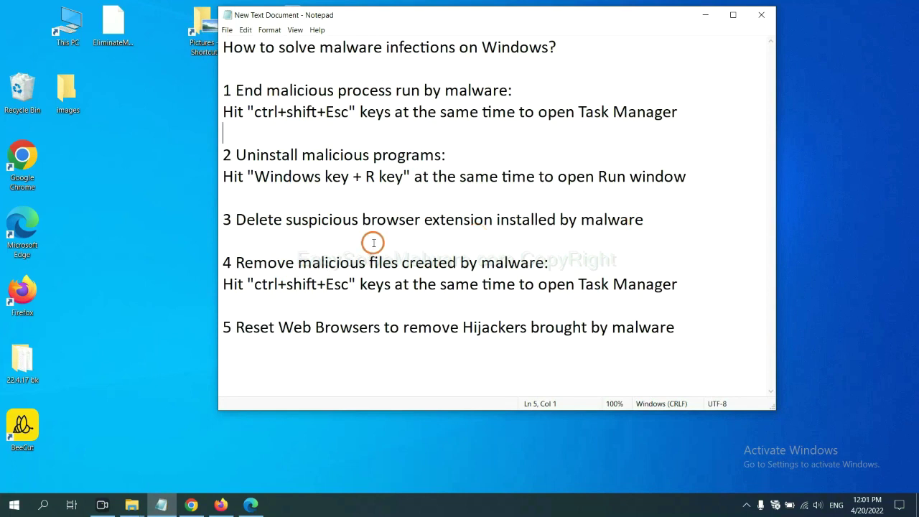
# - Switch to Chrome and open its Extensions page through More tools
pyautogui.click(191, 505)
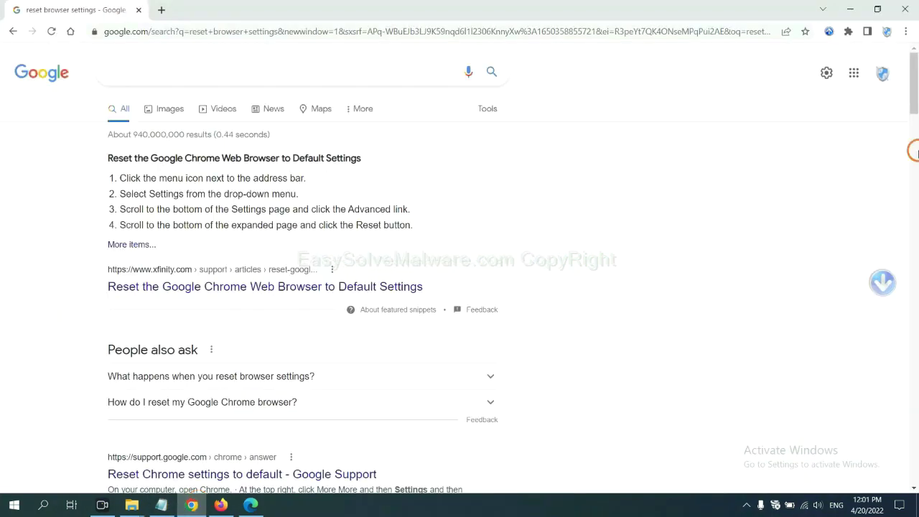
pyautogui.click(905, 32)
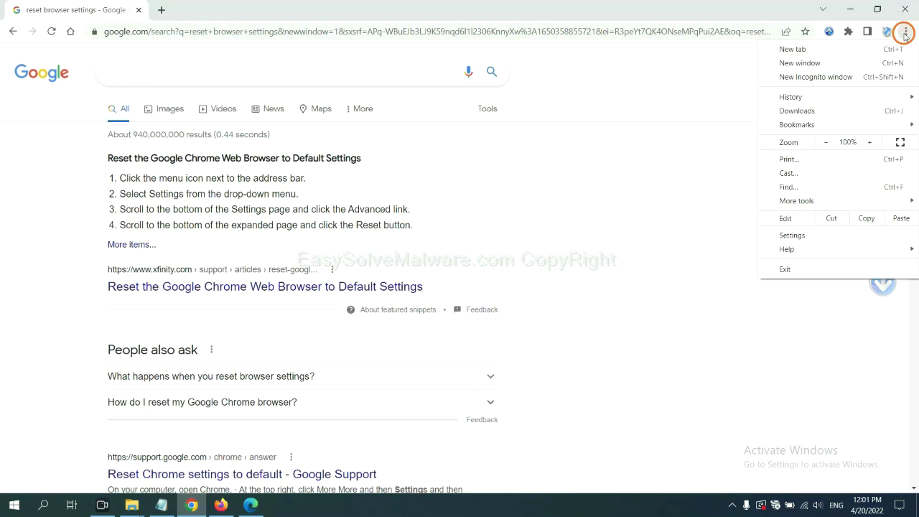
pyautogui.moveTo(822, 201)
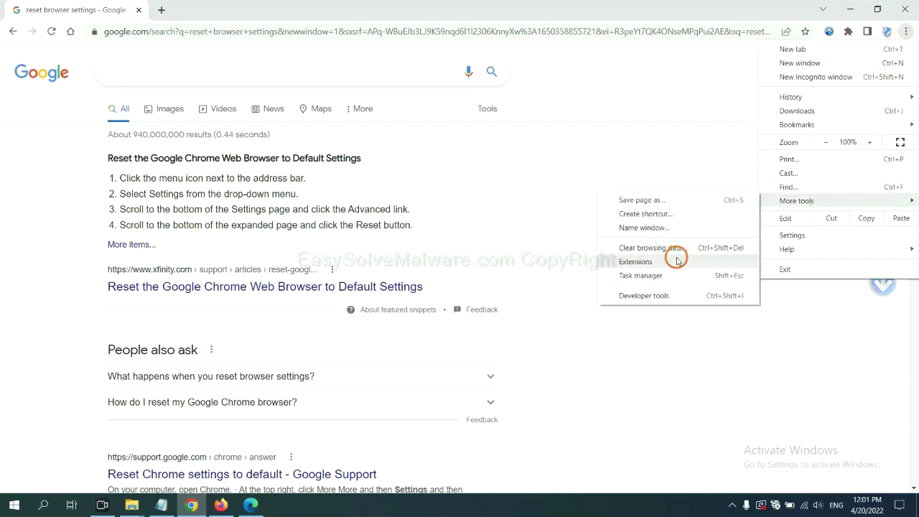
pyautogui.click(635, 261)
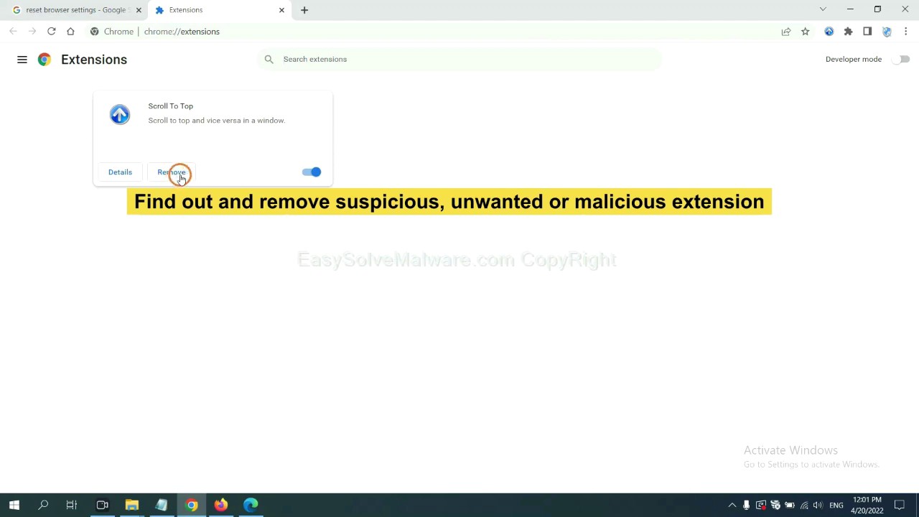
# - Inspect the GIPHY for Firefox extension in Firefox's Add-ons Manager, then move to Edge
pyautogui.click(219, 504)
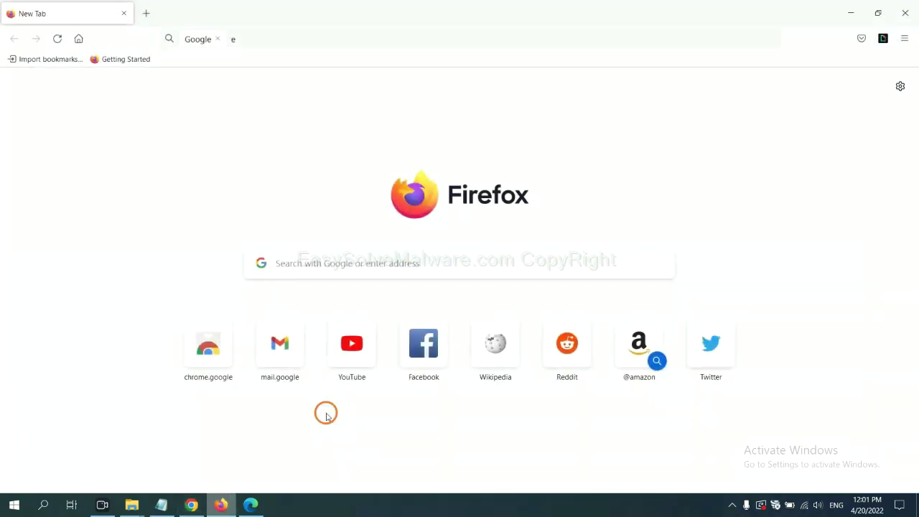
pyautogui.click(906, 39)
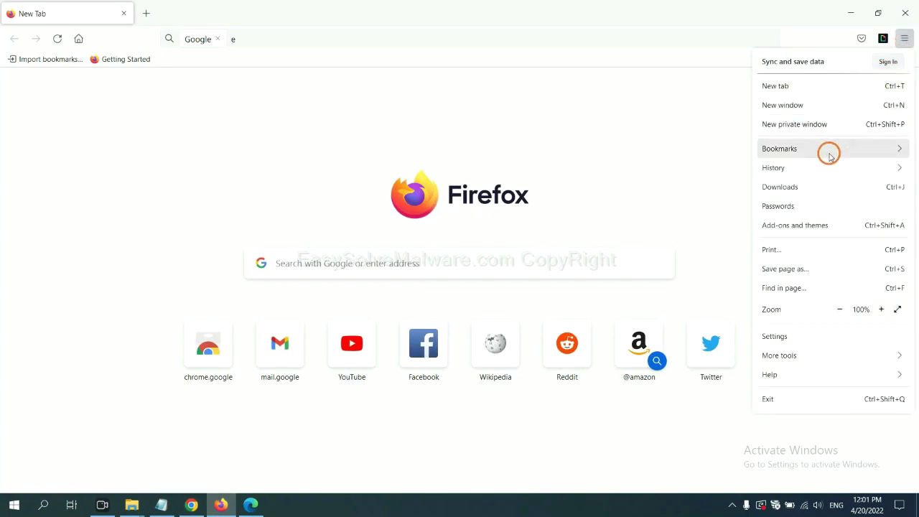
pyautogui.click(802, 227)
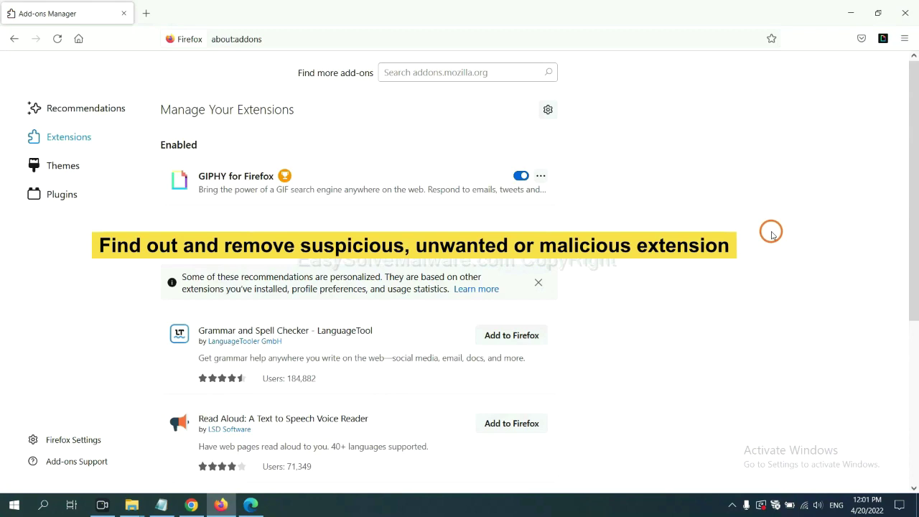
pyautogui.click(540, 176)
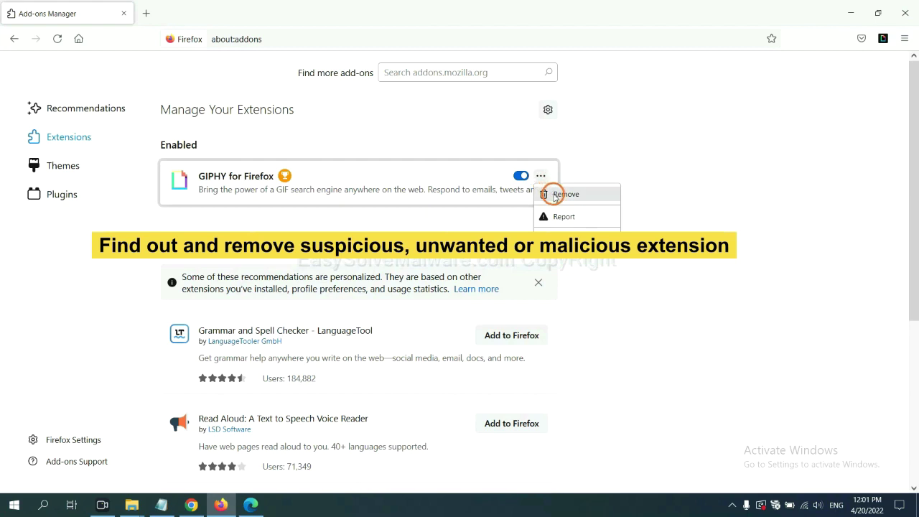
pyautogui.click(250, 506)
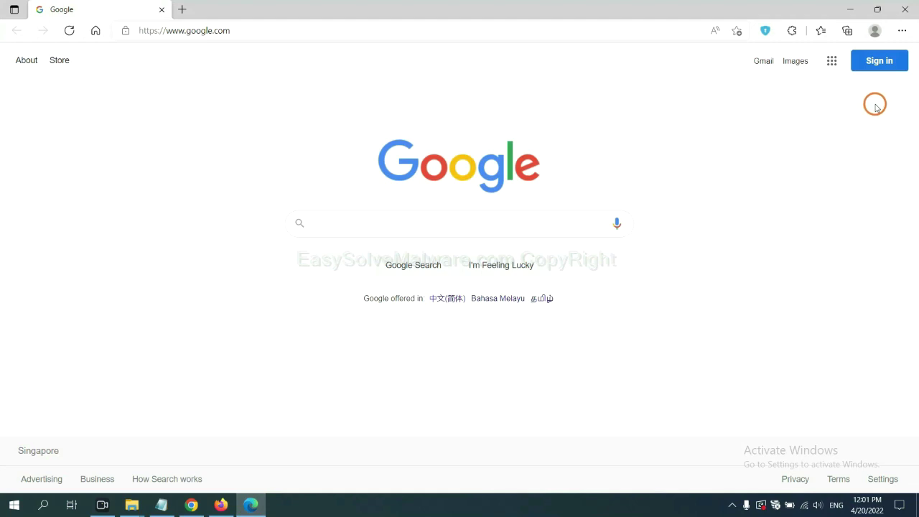
# - Remove the ArcVpn Free Fast VPN Proxy extension from Edge, then show the desktop
pyautogui.click(901, 31)
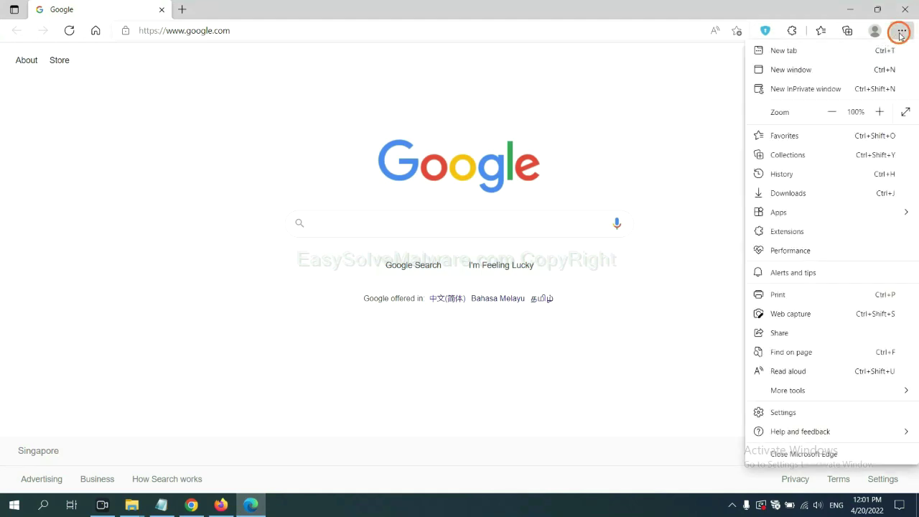
pyautogui.rightClick(792, 232)
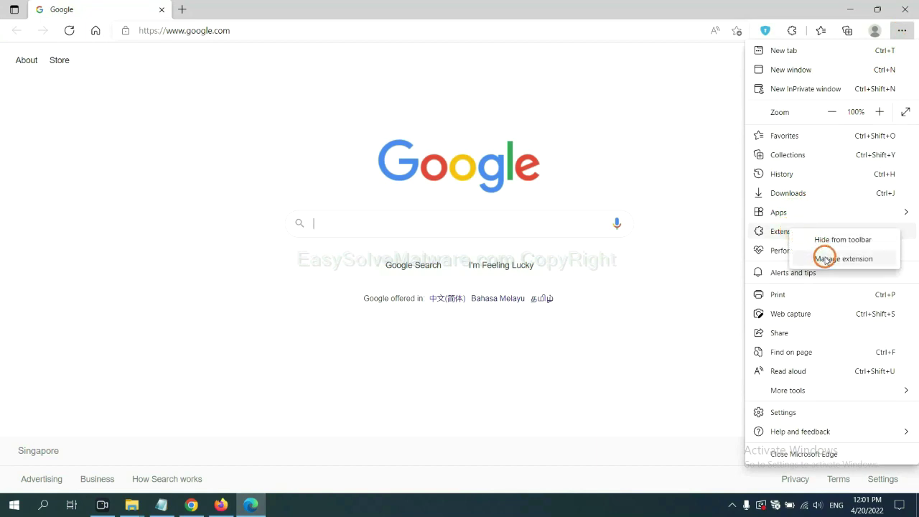
pyautogui.click(826, 260)
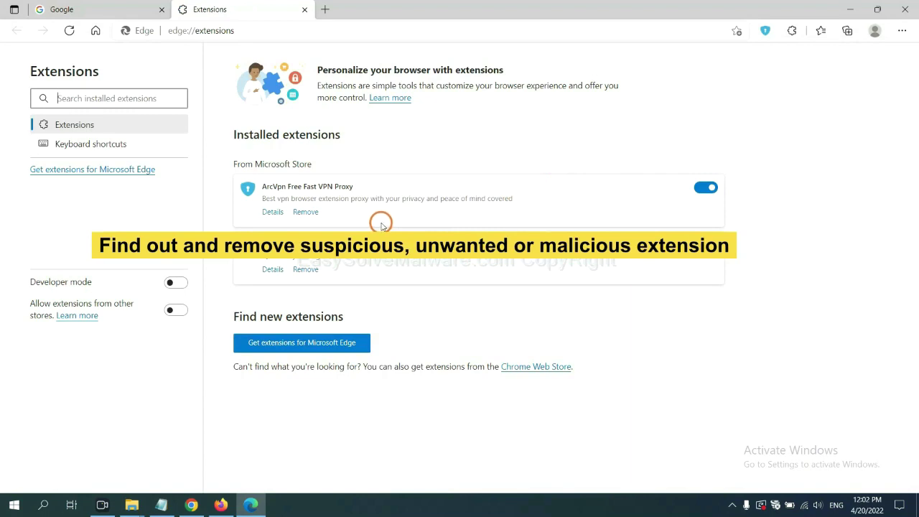
pyautogui.click(313, 214)
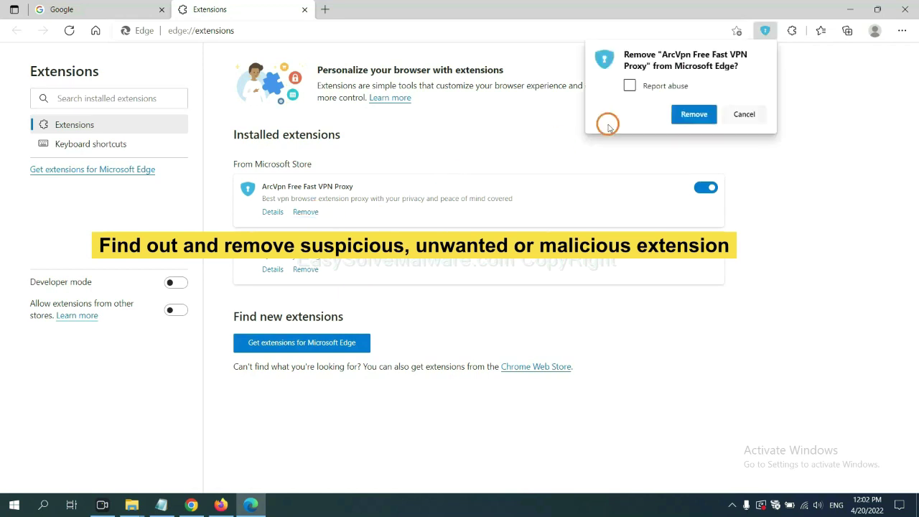
pyautogui.click(685, 116)
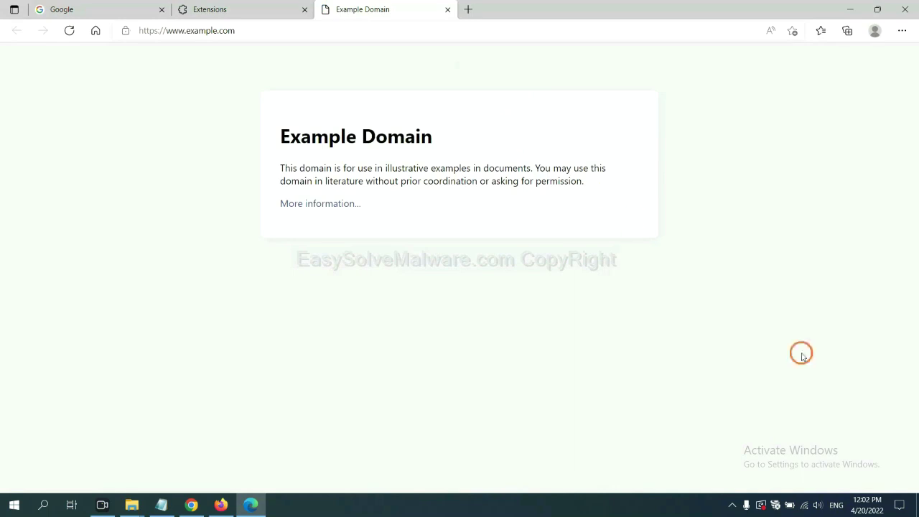
pyautogui.click(913, 507)
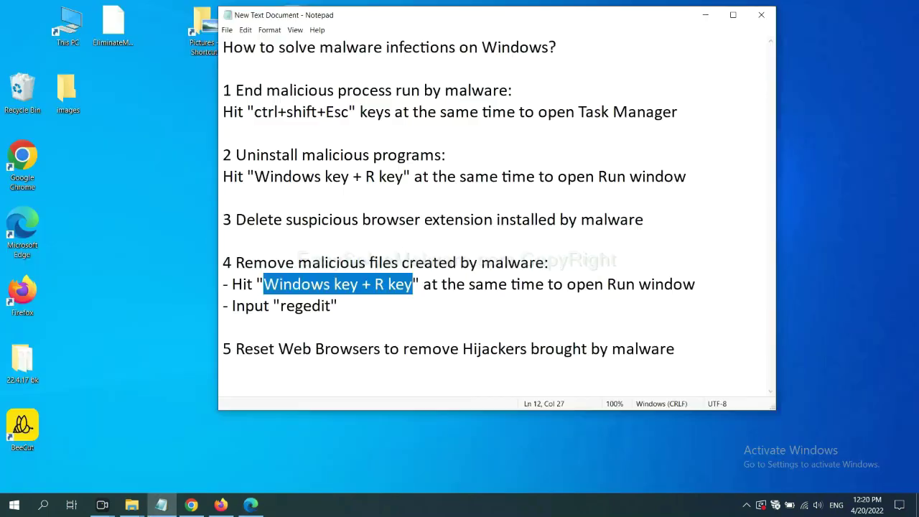
# - Add the Run window and regedit instructions to the notes under item 4
pyautogui.click(624, 284)
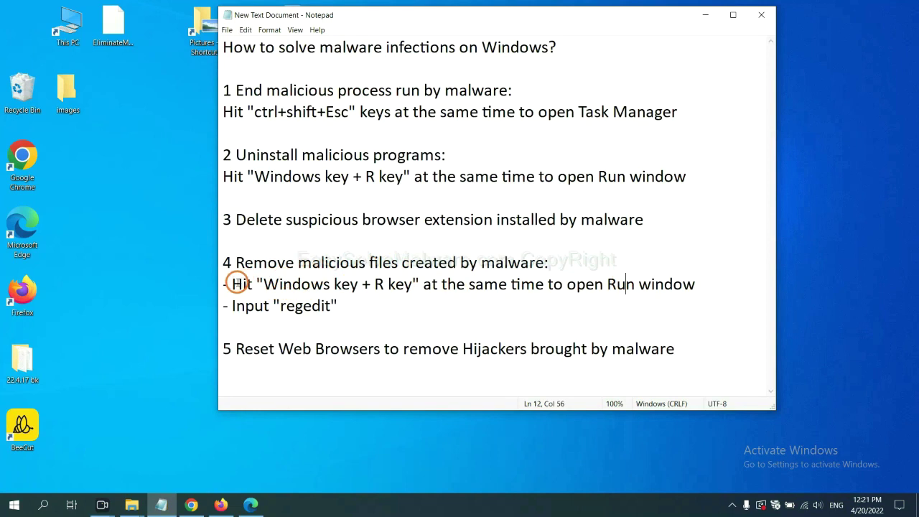
pyautogui.moveTo(236, 284); pyautogui.dragTo(529, 295)
pyautogui.click(530, 295)
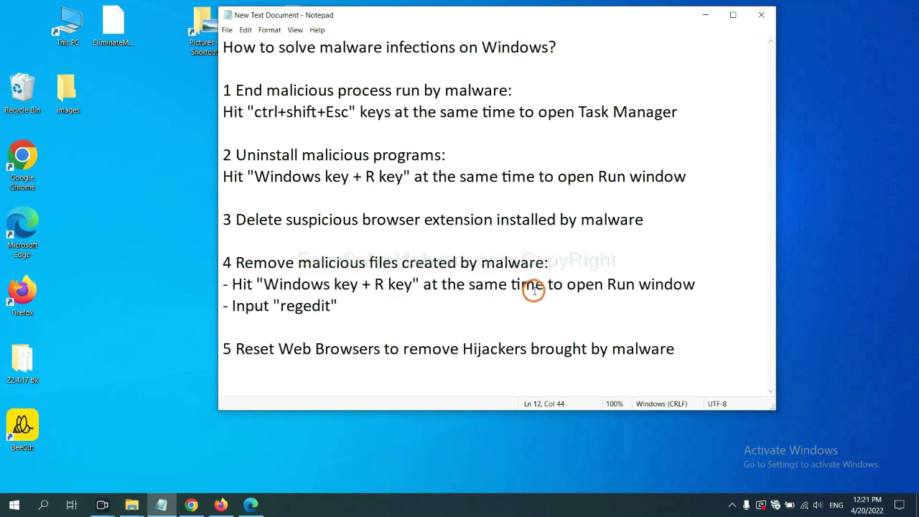
# - Launch Registry Editor by running 'regedit' from the Run dialog
pyautogui.press('super+r')
pyautogui.moveTo(175, 367); pyautogui.dragTo(735, 190)
pyautogui.click(680, 247)
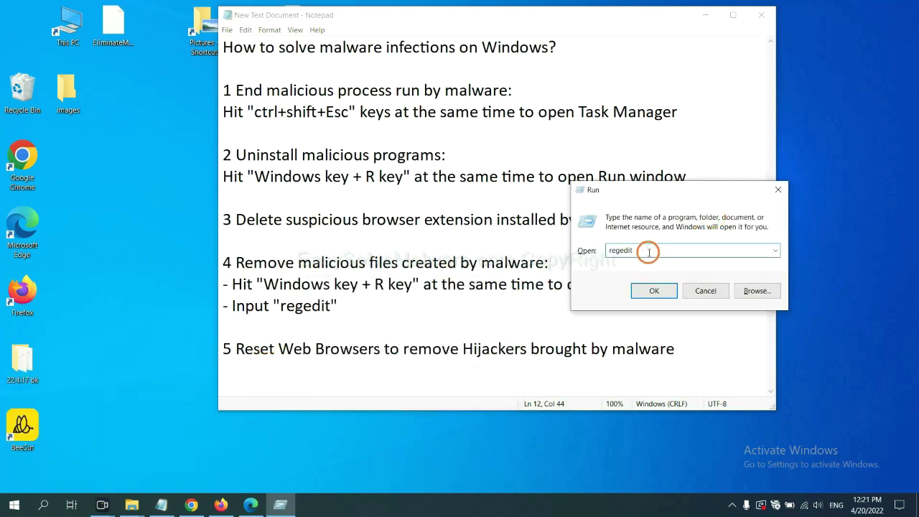
pyautogui.click(652, 290)
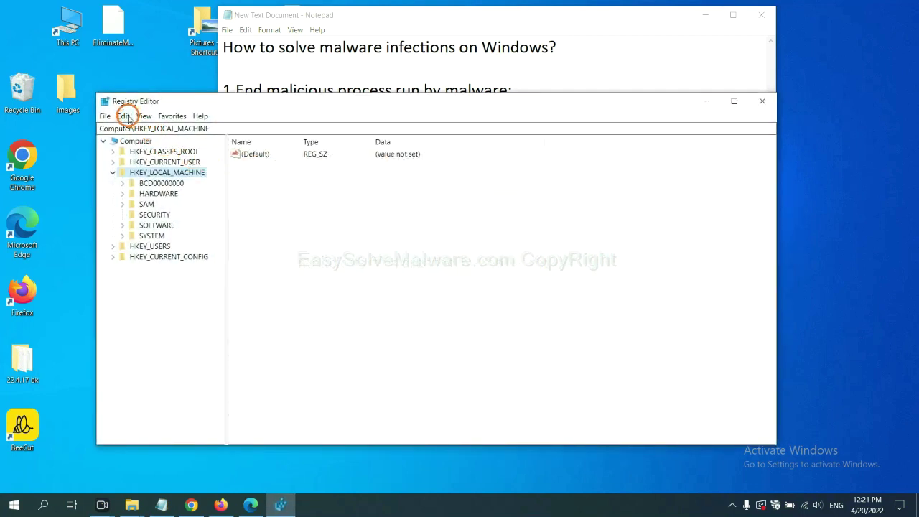
# - Search the registry for 'beecut' to locate the BeeCut.exe value under FEATURE_BROWSER_EMULATION
pyautogui.click(126, 116)
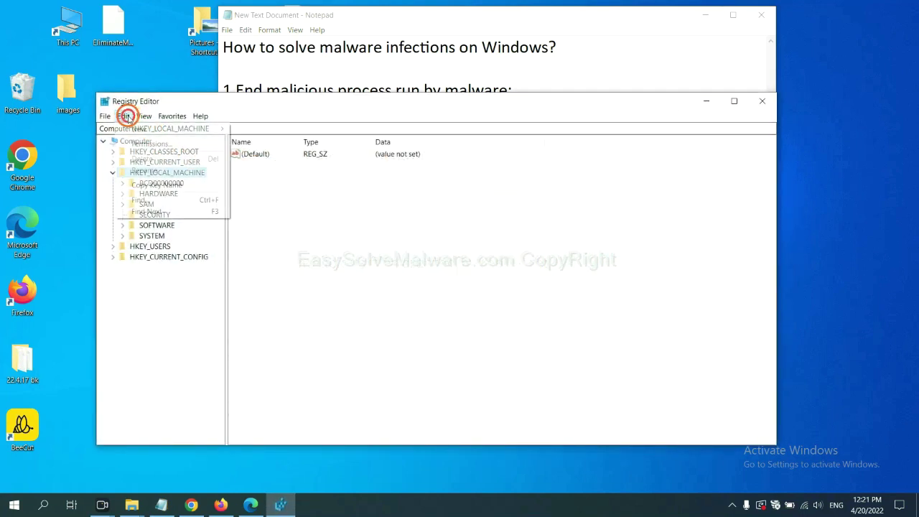
pyautogui.click(162, 201)
pyautogui.moveTo(259, 149); pyautogui.dragTo(350, 175)
pyautogui.click(328, 204)
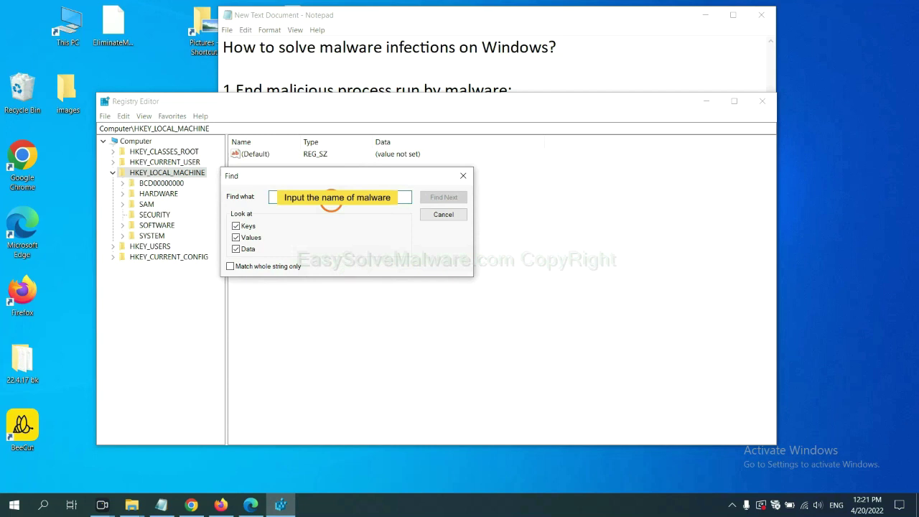
pyautogui.write('beecut')
pyautogui.click(444, 197)
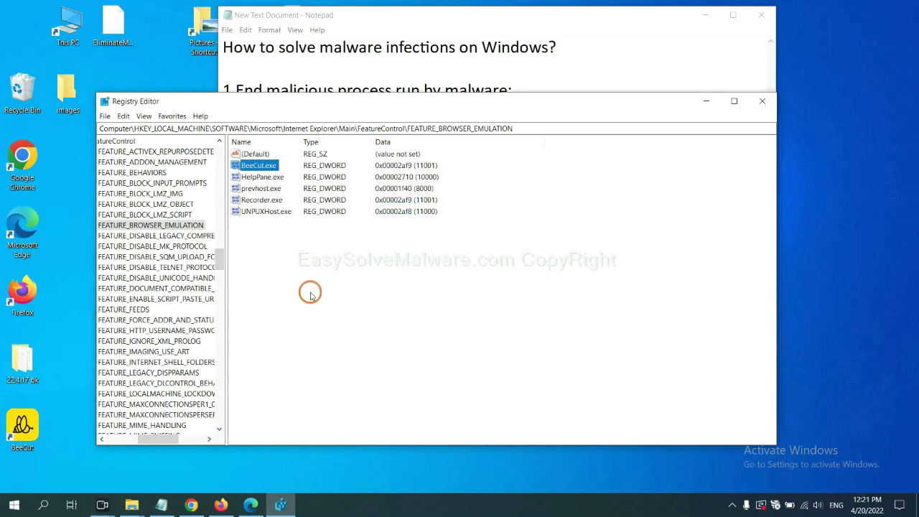
pyautogui.moveTo(155, 440)
pyautogui.mouseDown()
pyautogui.moveTo(133, 433)
pyautogui.moveTo(153, 436)
pyautogui.mouseUp()
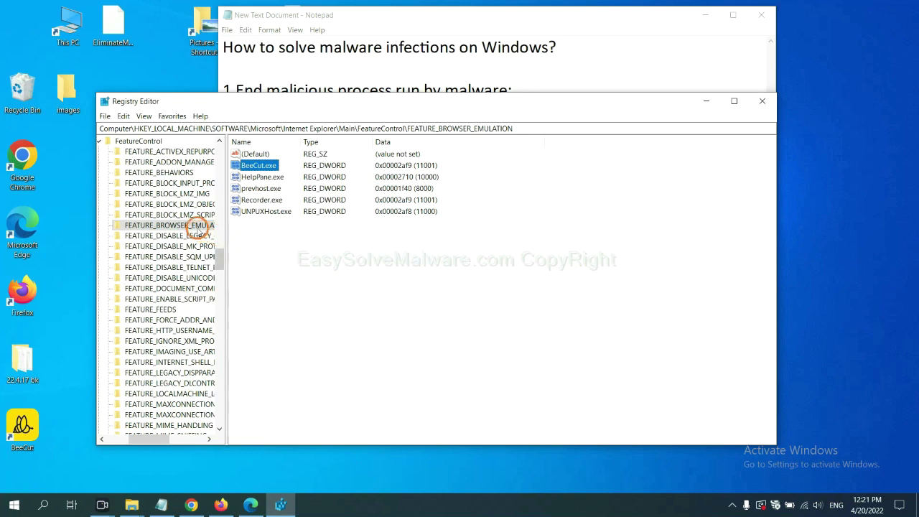
pyautogui.rightClick(187, 225)
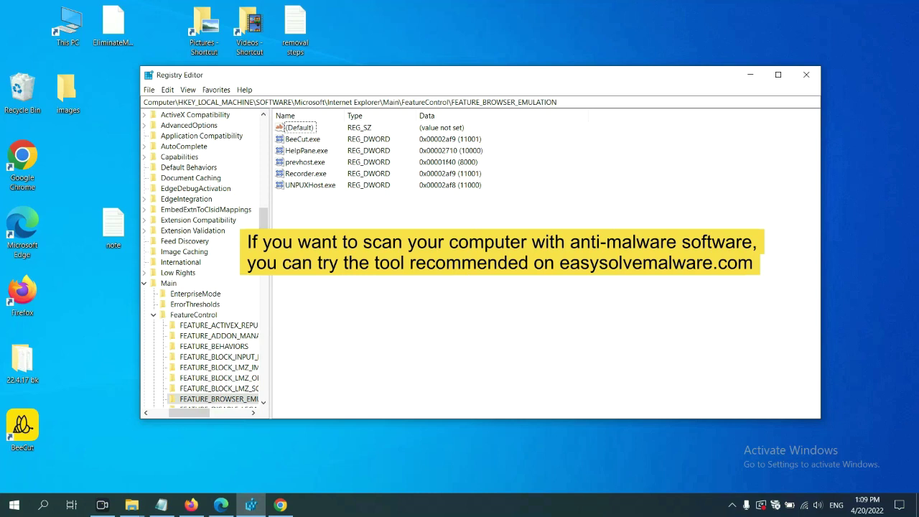
# - Scroll through the easysolvemalware.com malware removal guide in Chrome
pyautogui.click(285, 506)
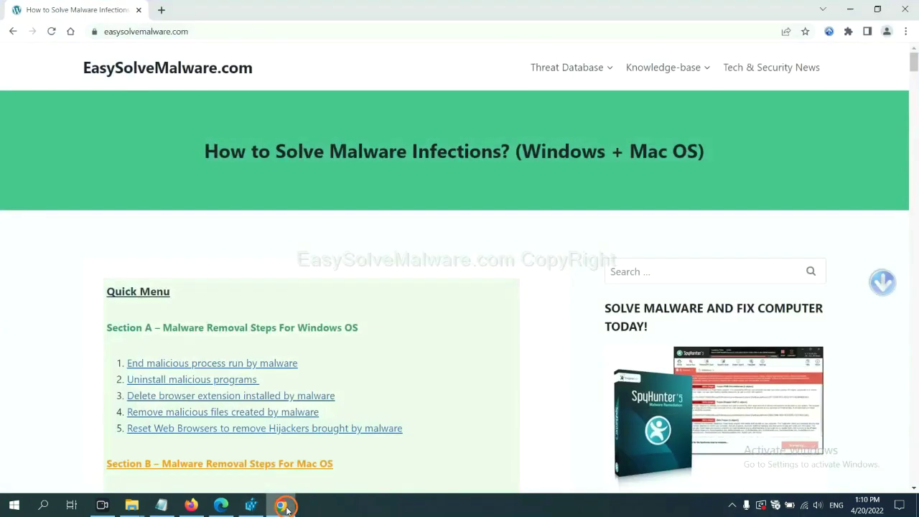
pyautogui.scroll(-1, 667, 318)
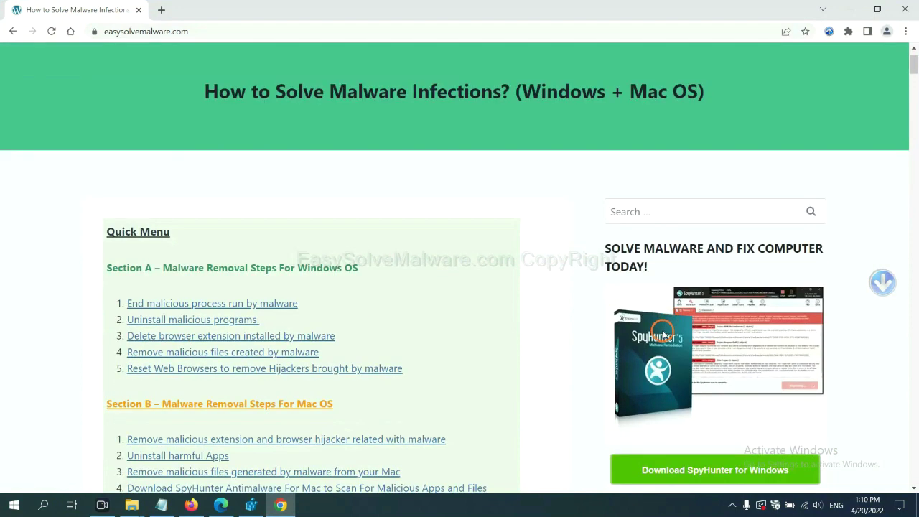
pyautogui.scroll(1, 657, 320)
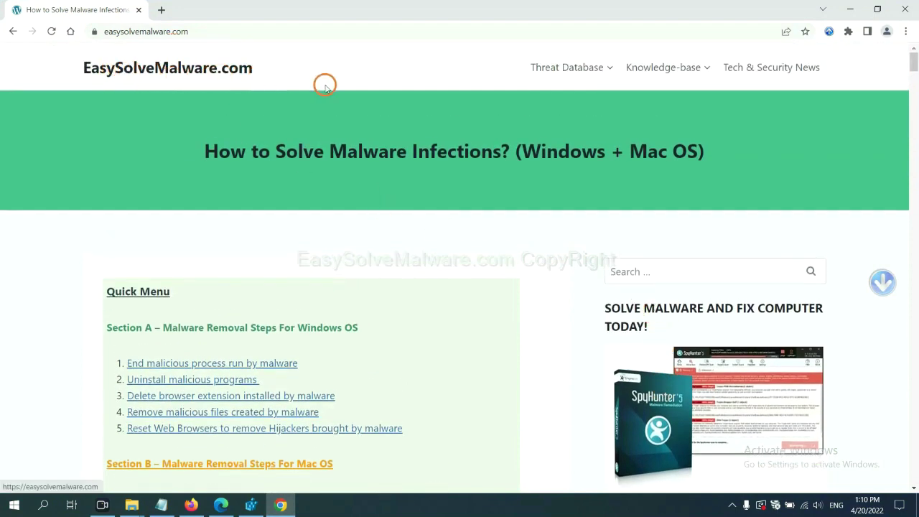
pyautogui.scroll(-2, 752, 338)
pyautogui.scroll(-1, 748, 316)
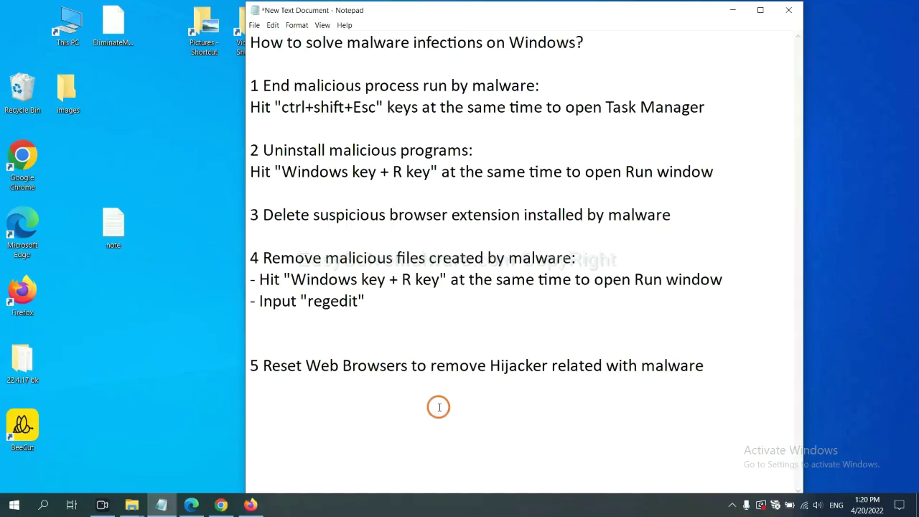
# - Search Chrome settings for 'reset' and choose 'Restore settings to their original defaults'
pyautogui.click(215, 508)
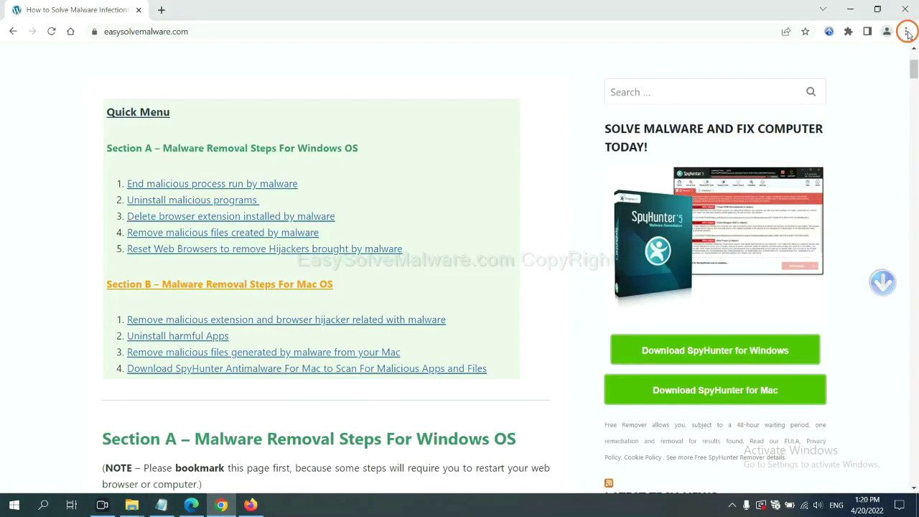
pyautogui.click(907, 33)
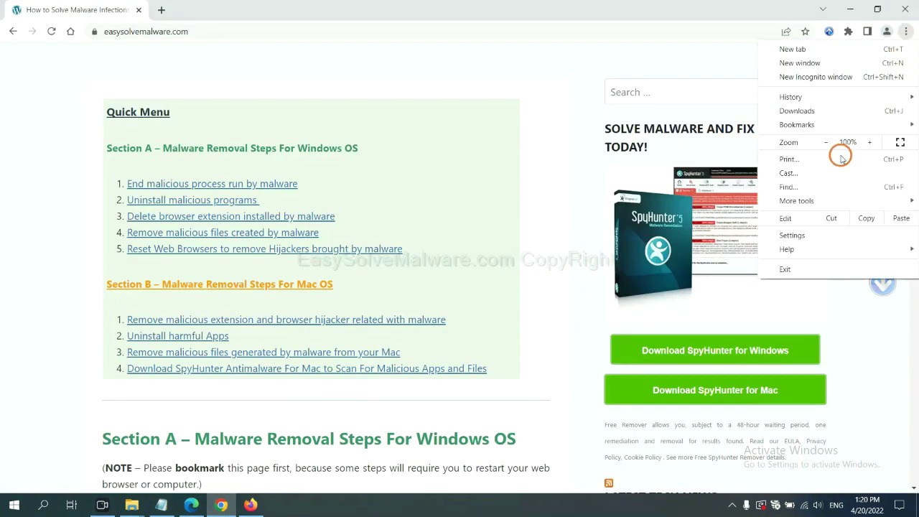
pyautogui.click(802, 234)
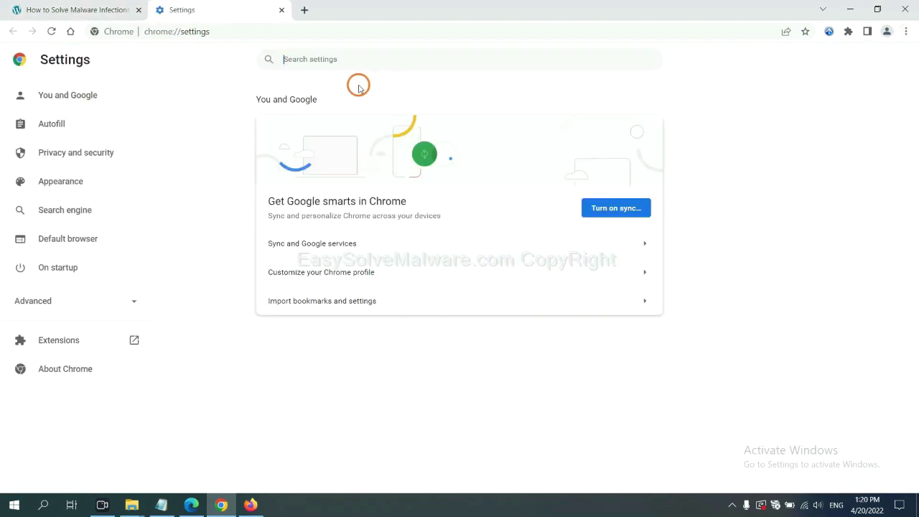
pyautogui.click(357, 67)
pyautogui.write('reset')
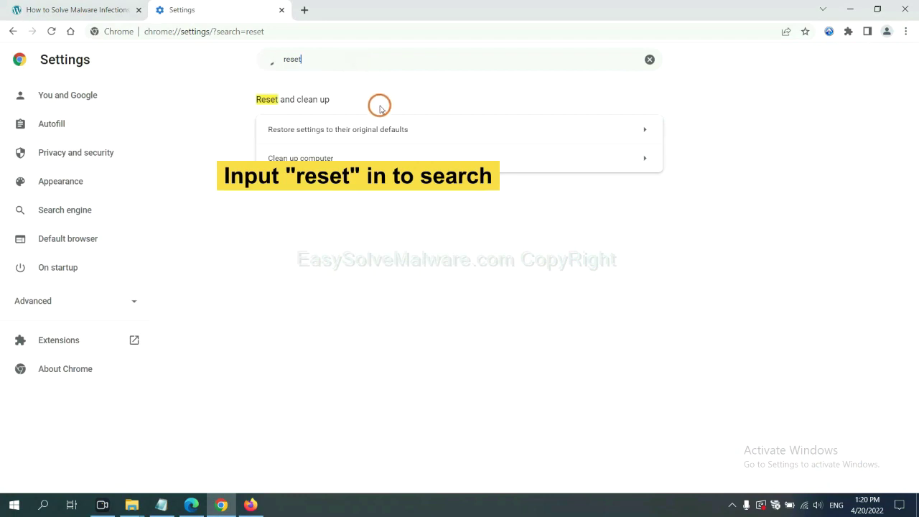
pyautogui.click(391, 128)
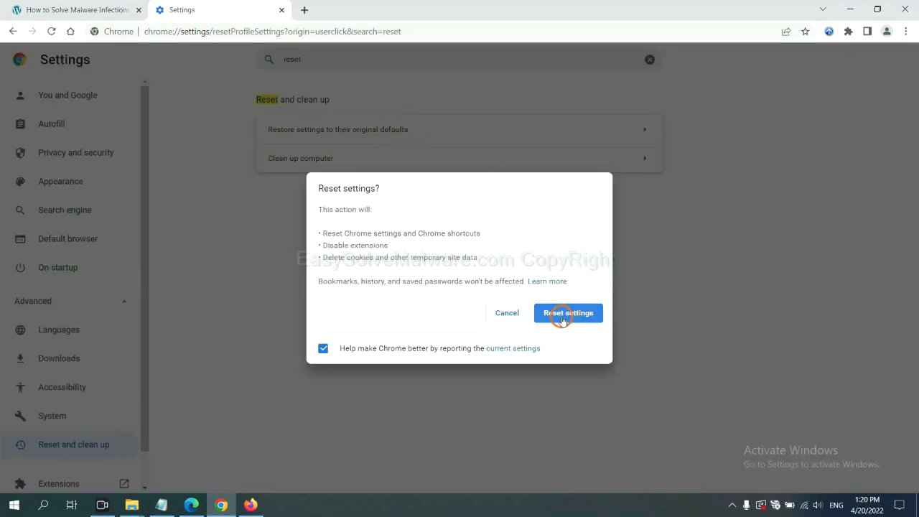
pyautogui.click(251, 503)
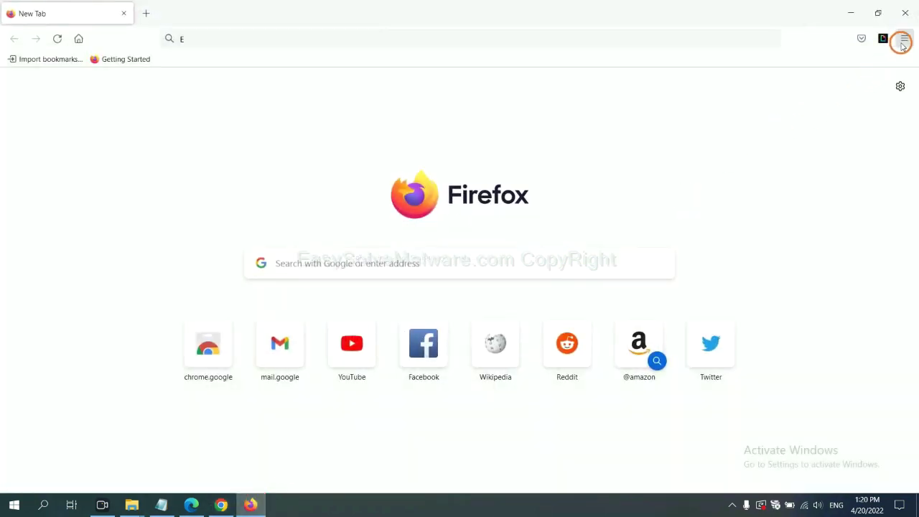
# - Refresh Firefox to its default settings from the Troubleshooting Information page
pyautogui.click(903, 41)
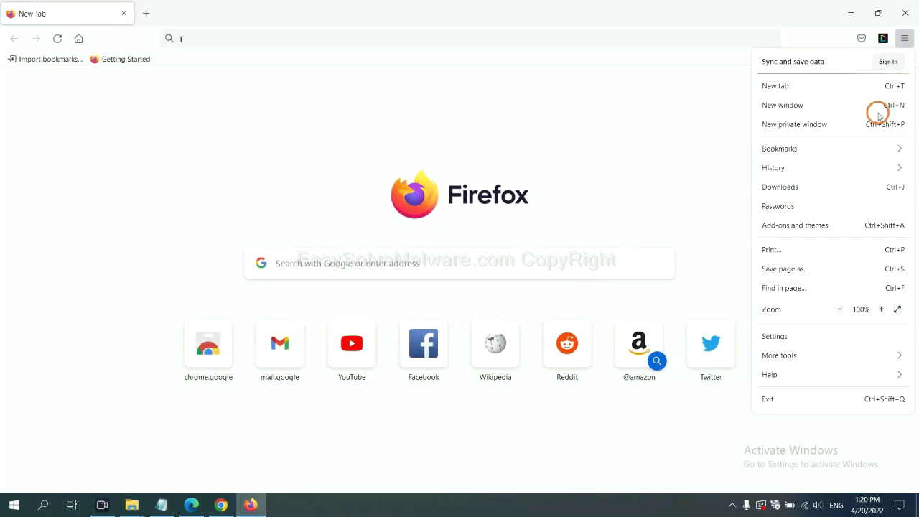
pyautogui.click(789, 371)
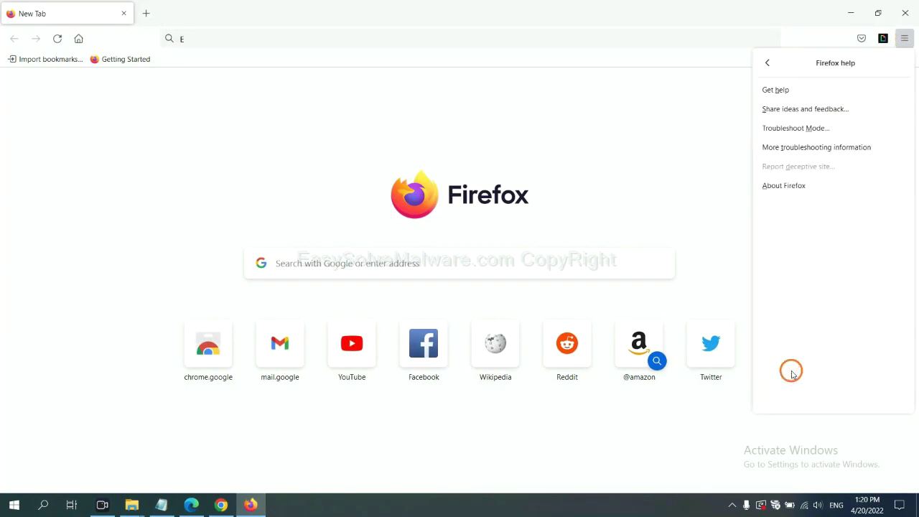
pyautogui.click(807, 148)
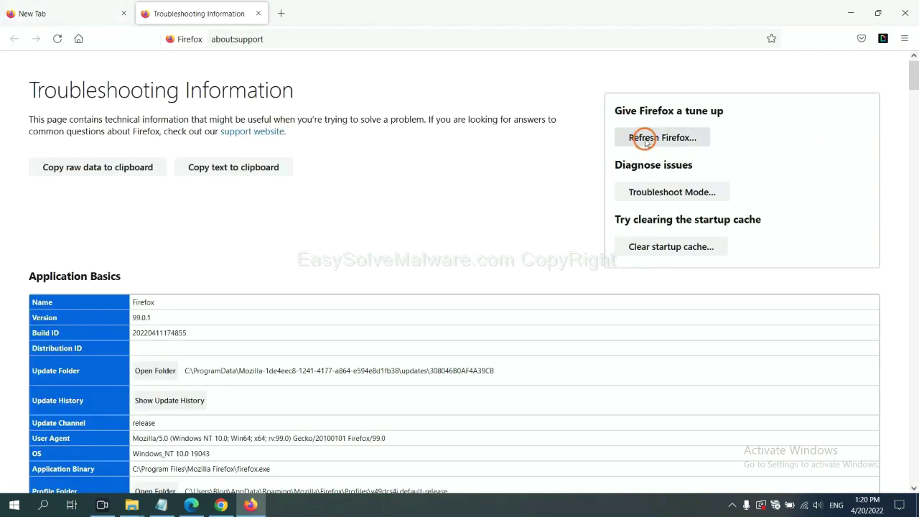
pyautogui.click(646, 140)
pyautogui.click(500, 143)
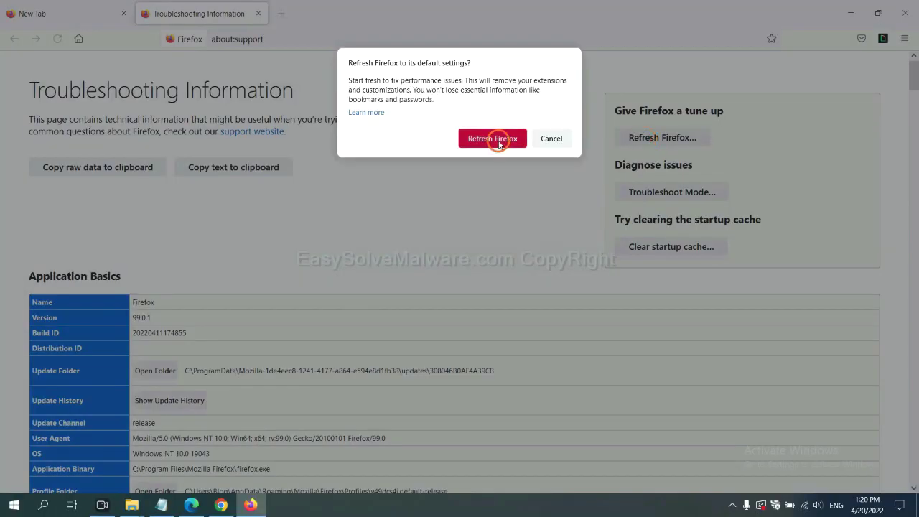
# - Search Edge settings for 'reset' and choose 'Restore settings to their default values'
pyautogui.click(191, 504)
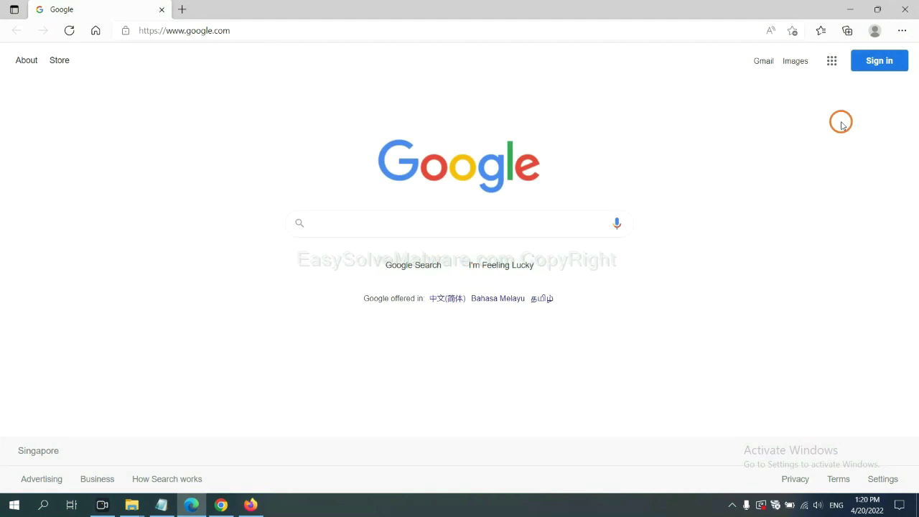
pyautogui.click(901, 30)
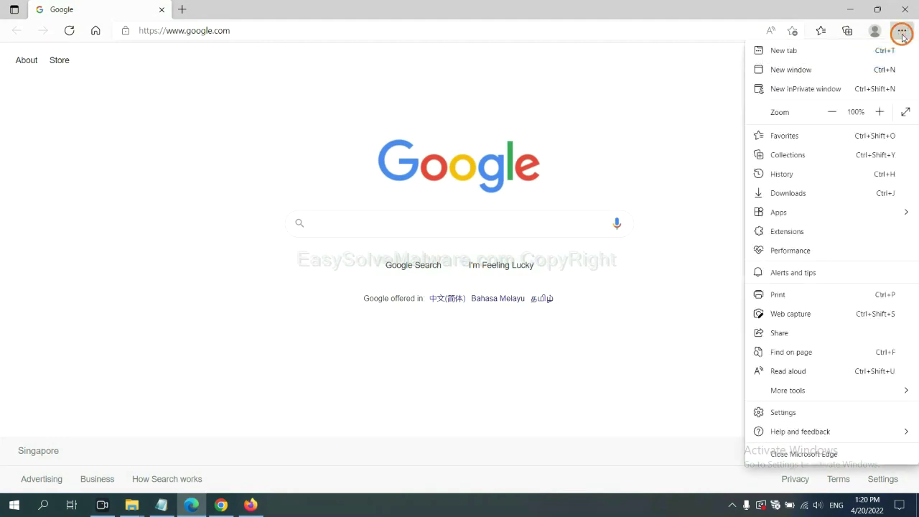
pyautogui.click(782, 413)
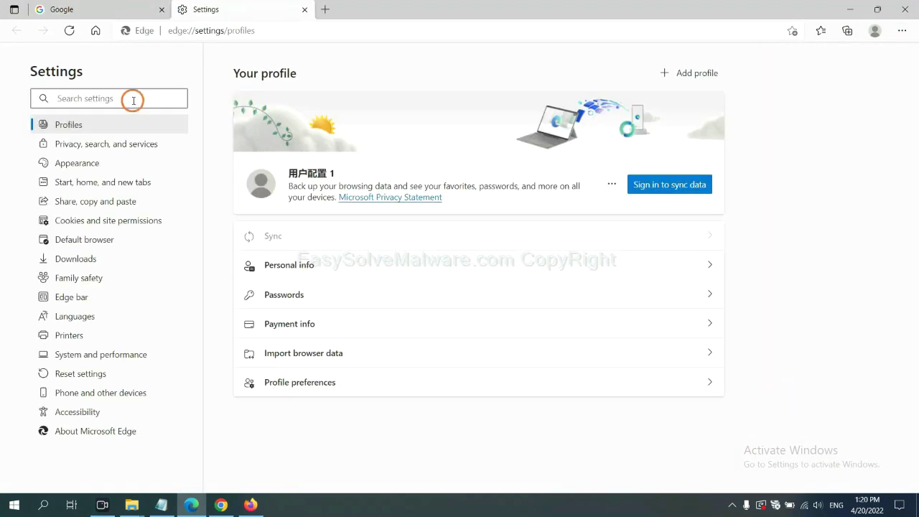
pyautogui.write('re')
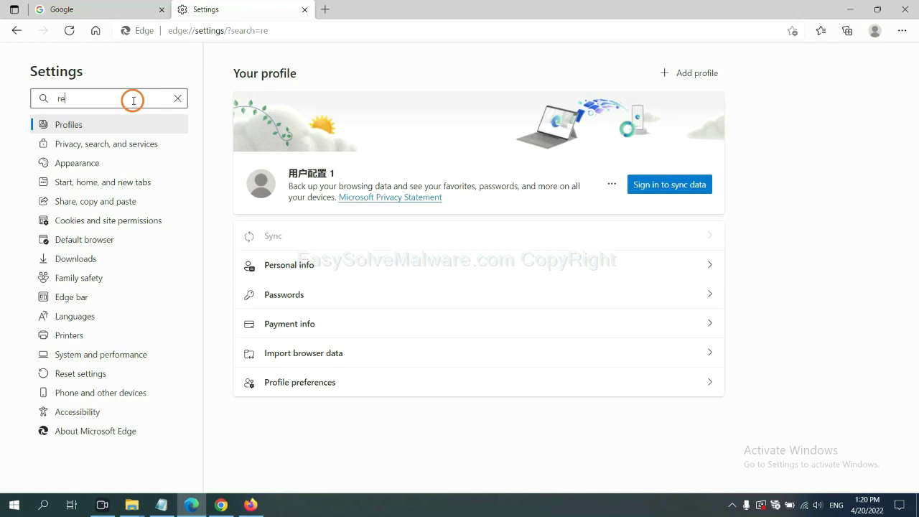
pyautogui.write('set')
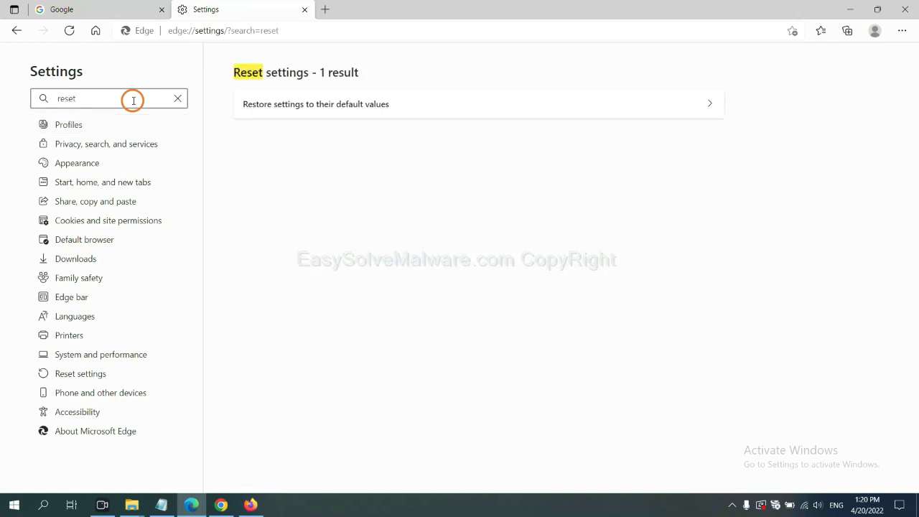
pyautogui.click(322, 102)
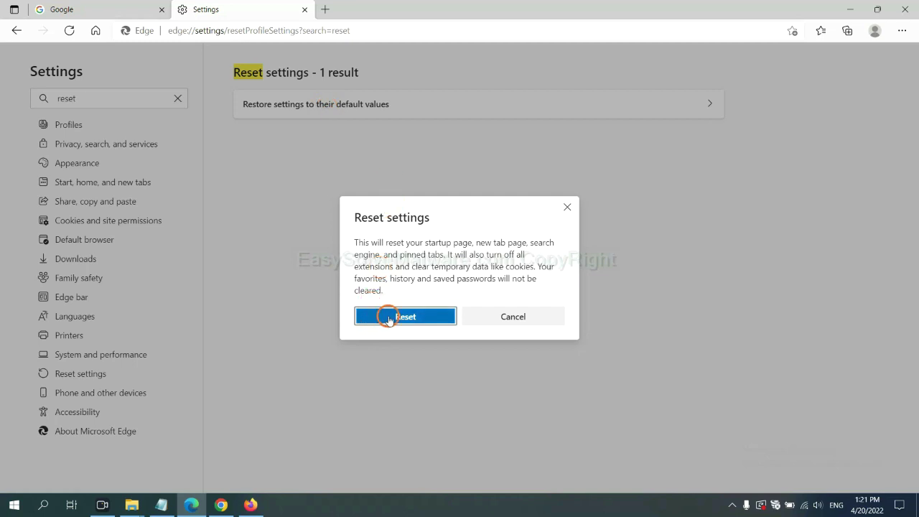